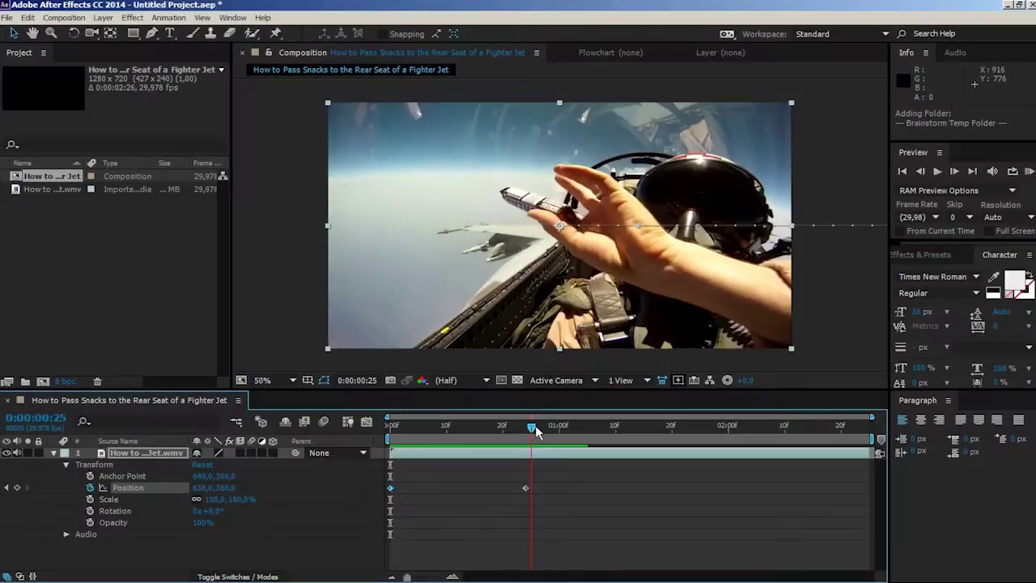
Step: Apply Easy Ease to the video layer's second Position keyframe at 0:00:00:24, rewind to the first frame and RAM preview the animation
left_click_drag(535, 425, 525, 459)
left_click(396, 491)
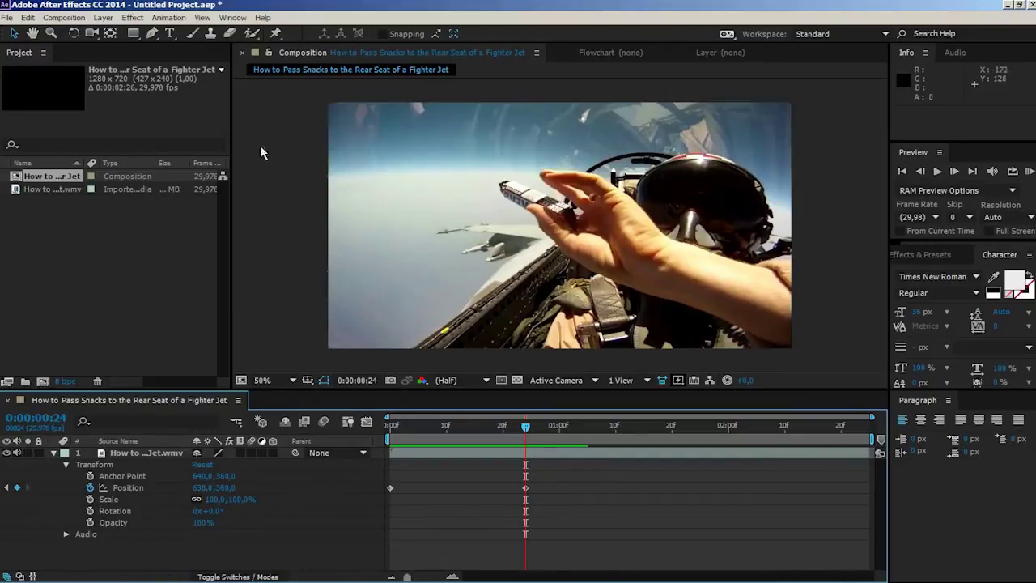
left_click_drag(556, 478, 497, 492)
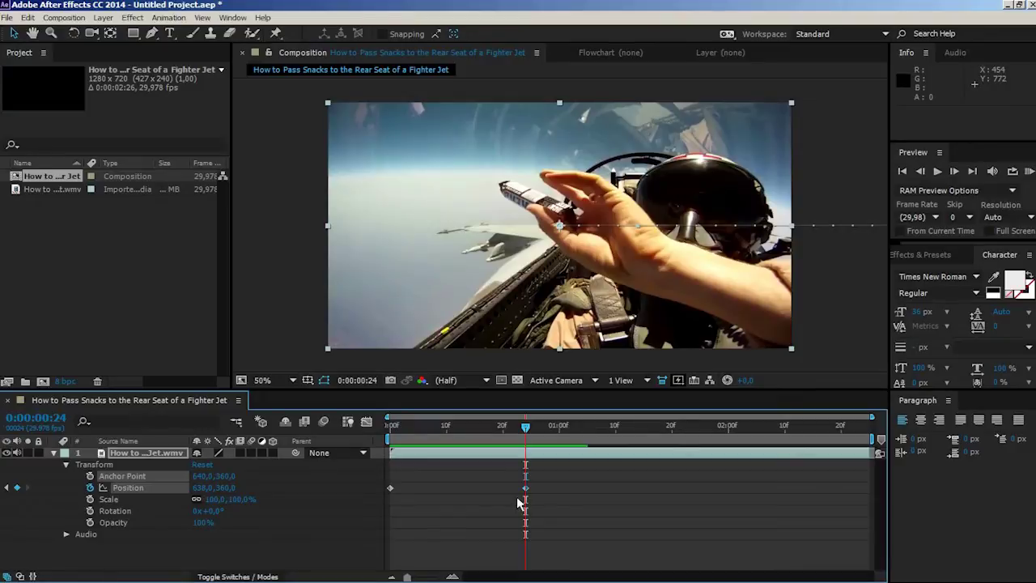
key("F9")
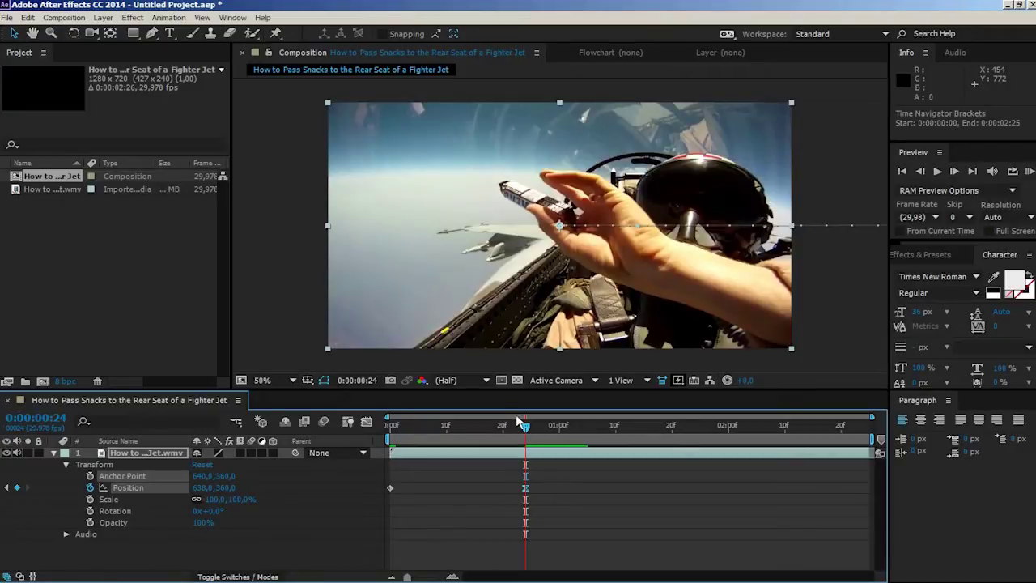
left_click_drag(526, 429, 351, 424)
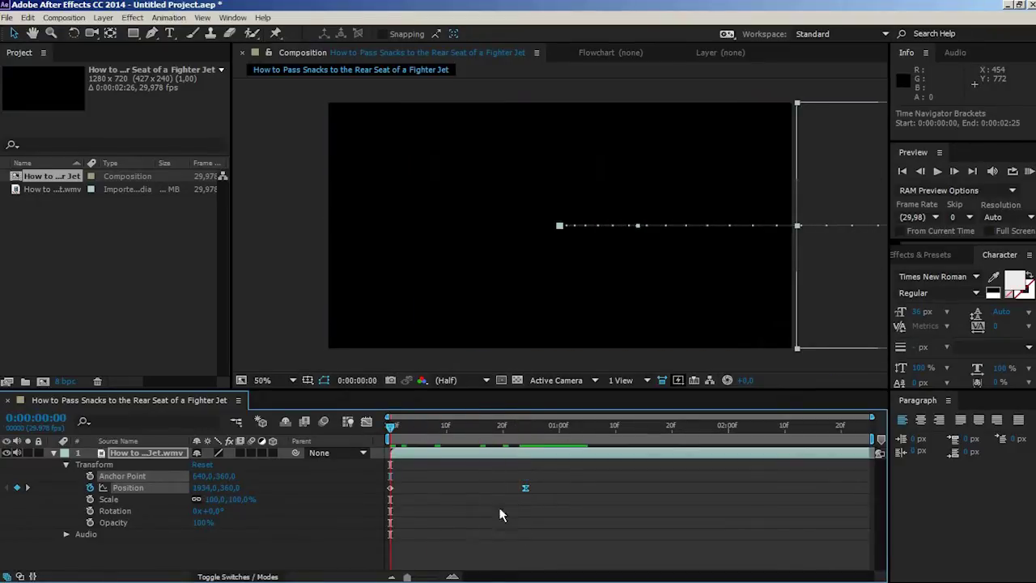
left_click(1029, 171)
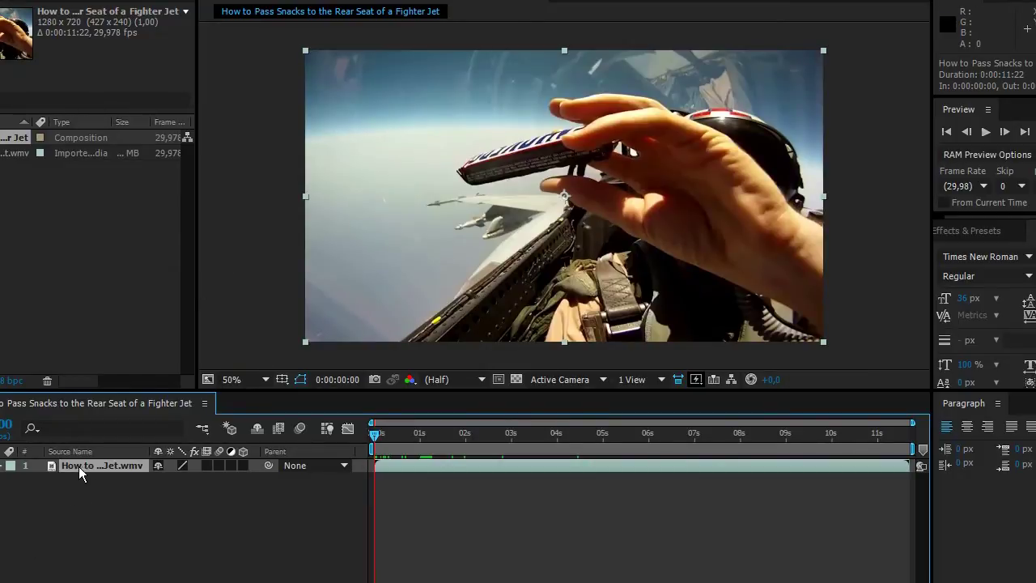
Step: Show the video layer's Scale, Opacity, Anchor Point and Rotation properties one at a time
left_click(8, 466)
left_click(7, 467)
key("s")
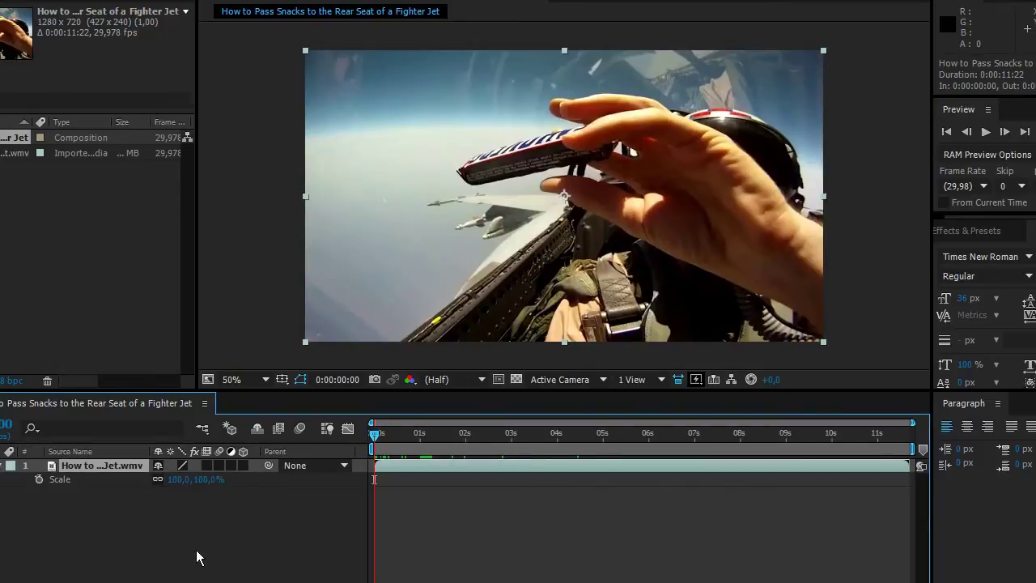
key("t")
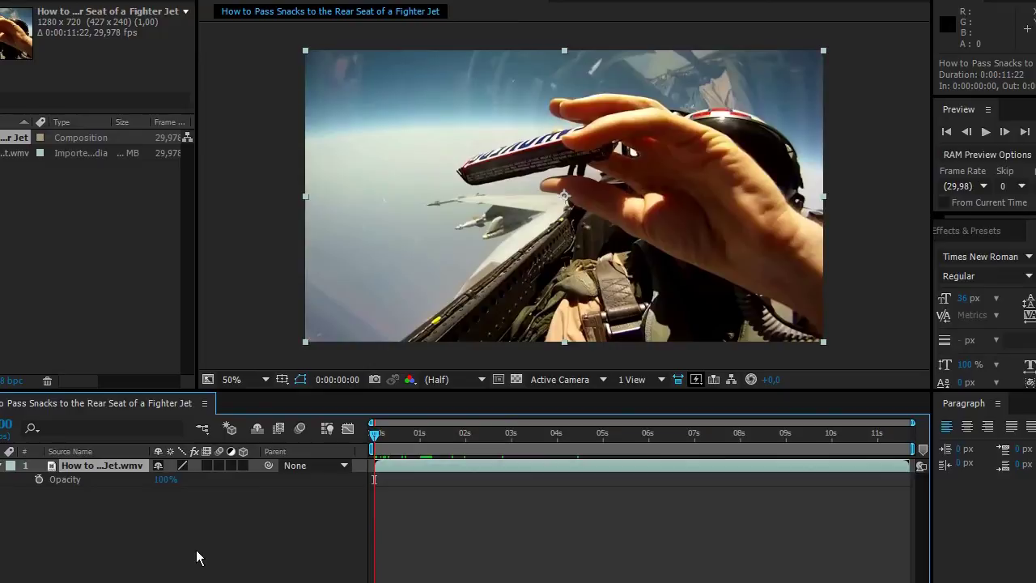
key("a")
key("a")
key("r")
Step: Show only the layer's Position, Opacity and Scale properties together
key("p")
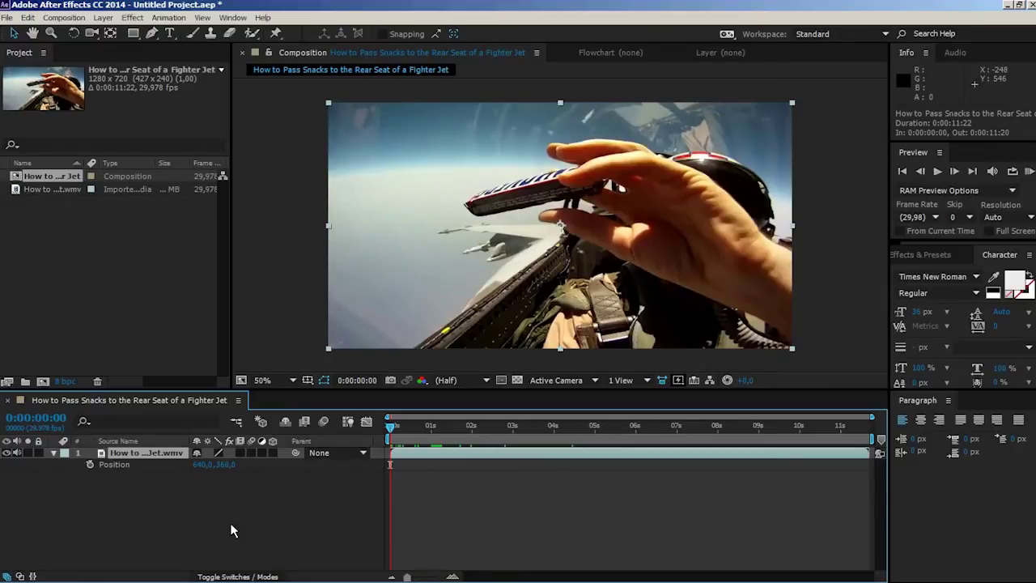
key("shift+t")
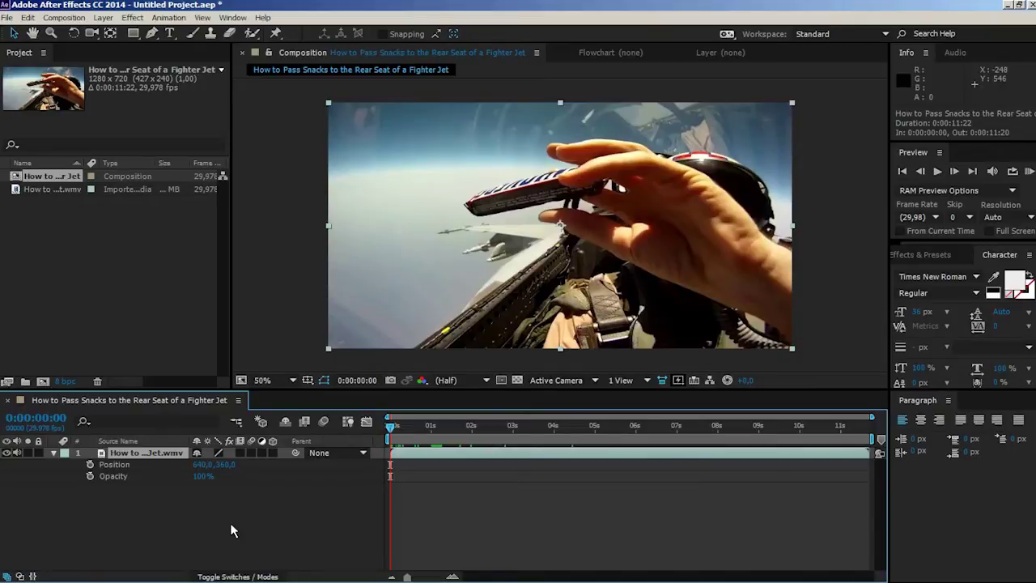
key("shift+s")
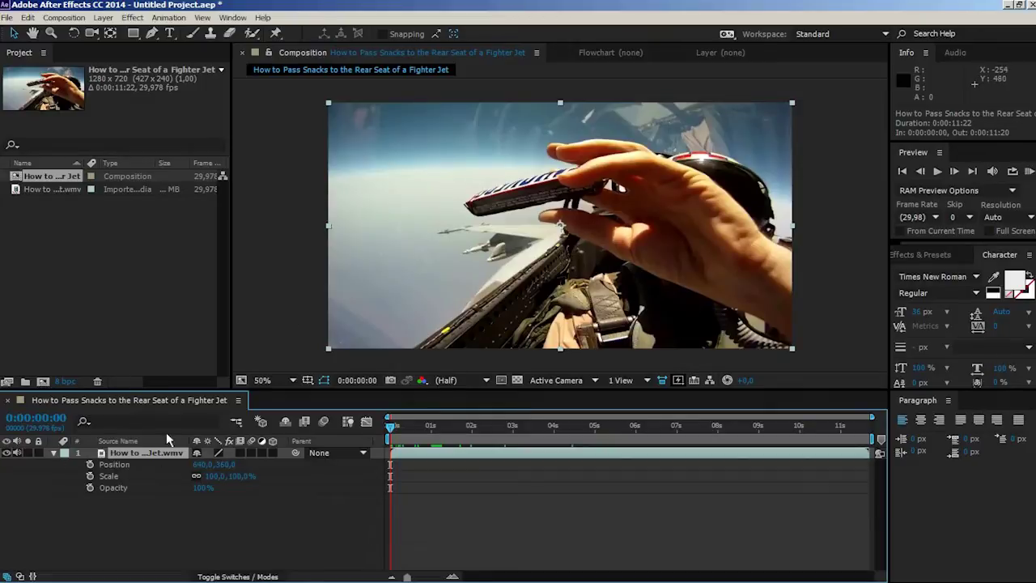
Step: Animate the layer's Position with a keyframe at 0:00:00:01 and another at 0:00:03:03 with the Y value set to 551
left_click(391, 428)
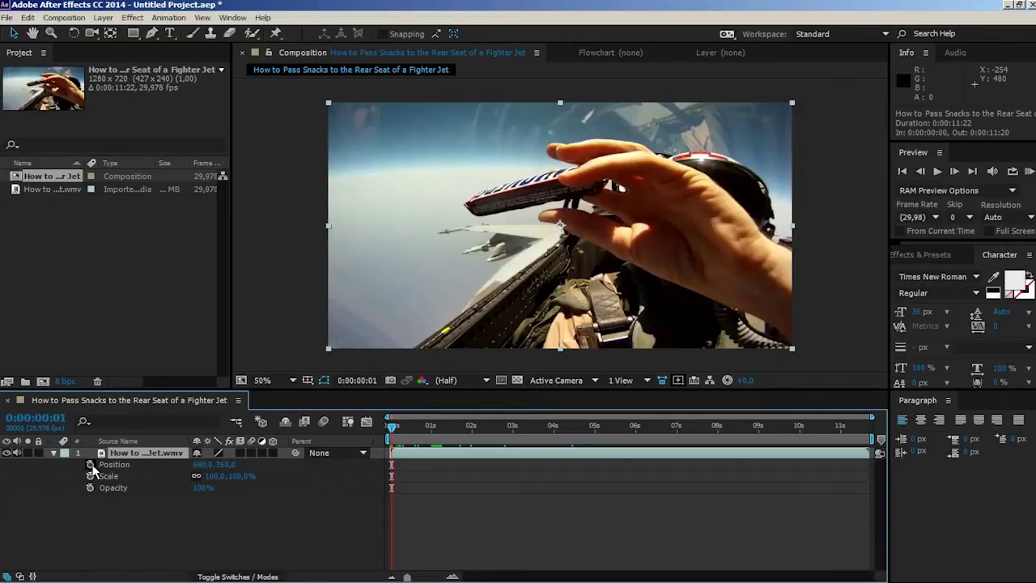
left_click(90, 464)
left_click_drag(394, 427, 517, 428)
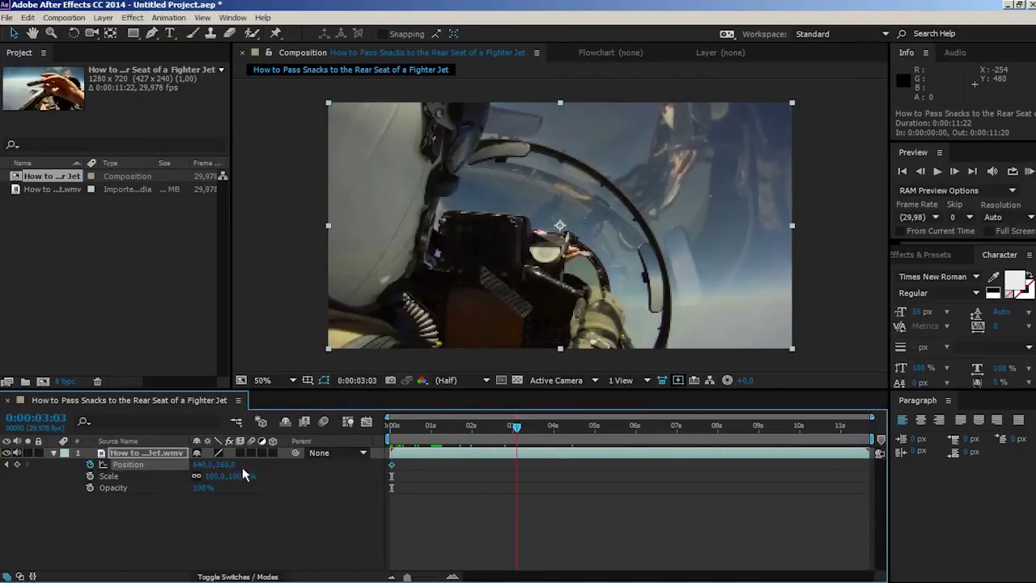
left_click_drag(222, 465, 361, 464)
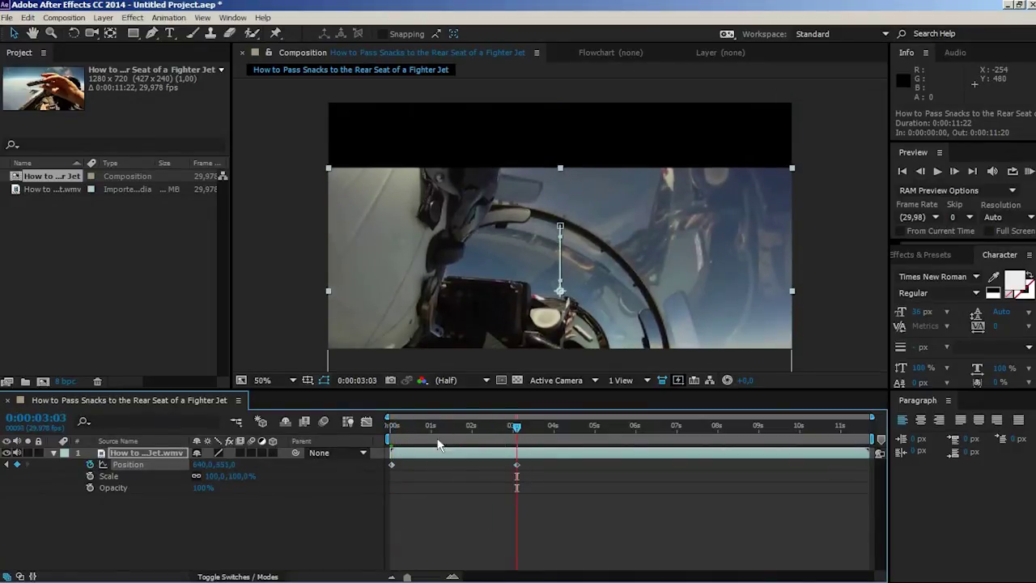
Step: Animate the layer's Scale with an enlarged keyframe at 0:00:01:03 and a 480% keyframe at 0:00:02:08
left_click(434, 428)
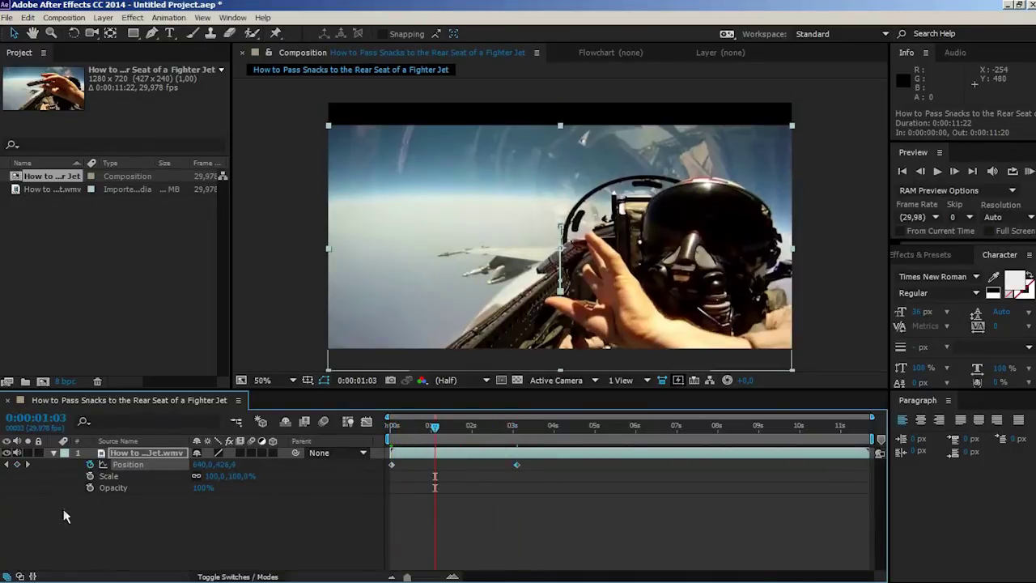
left_click(89, 476)
left_click_drag(234, 469, 403, 477)
left_click_drag(434, 428, 465, 431)
left_click_drag(247, 475, 343, 474)
Step: Collapse the video layer's properties and reveal only those that have keyframes
left_click(141, 451)
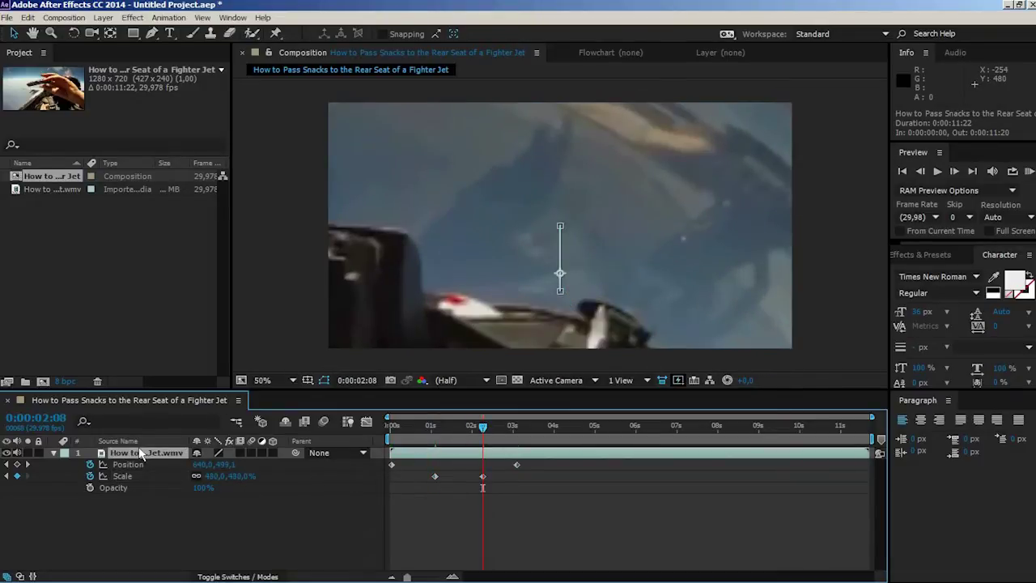
key("u")
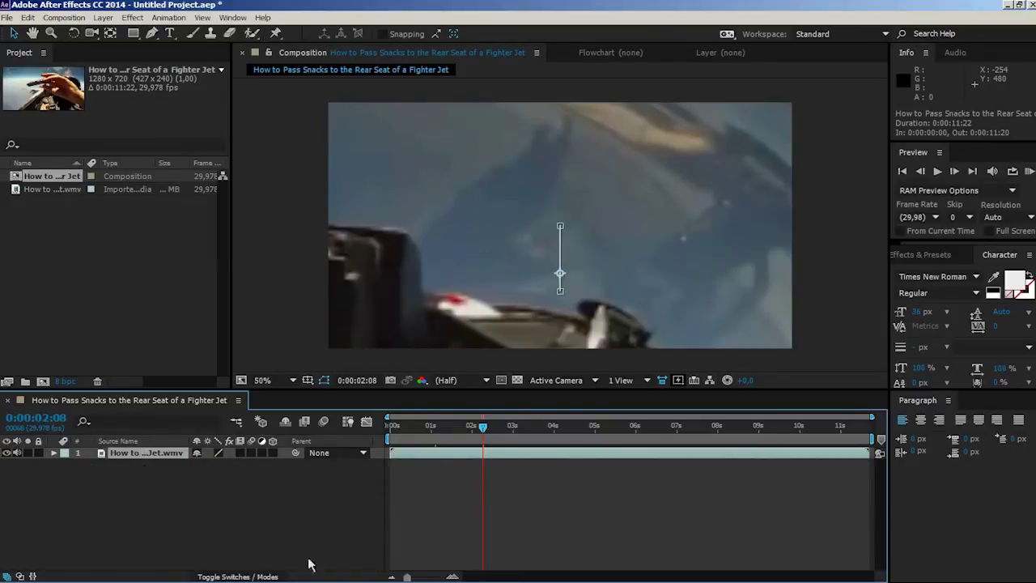
left_click(78, 489)
left_click(119, 455)
key("u")
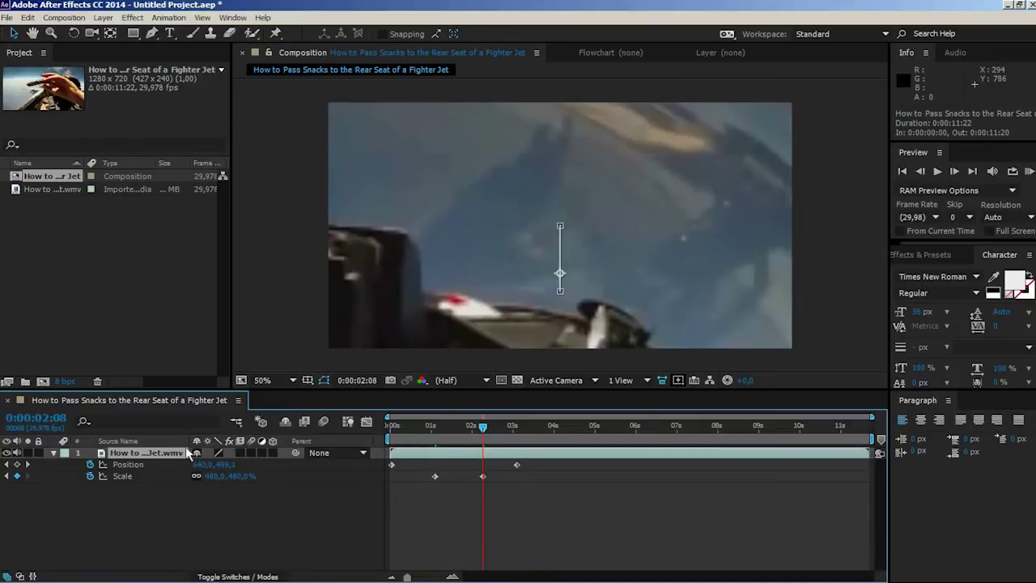
Step: Delete all Position and Scale keyframes from the video layer
left_click(55, 452)
key("u")
left_click_drag(505, 453, 391, 491)
key("Delete")
Step: Reset the layer's Transform values at the first frame and shift the layer earlier so the footage covers the composition's start
key("Home")
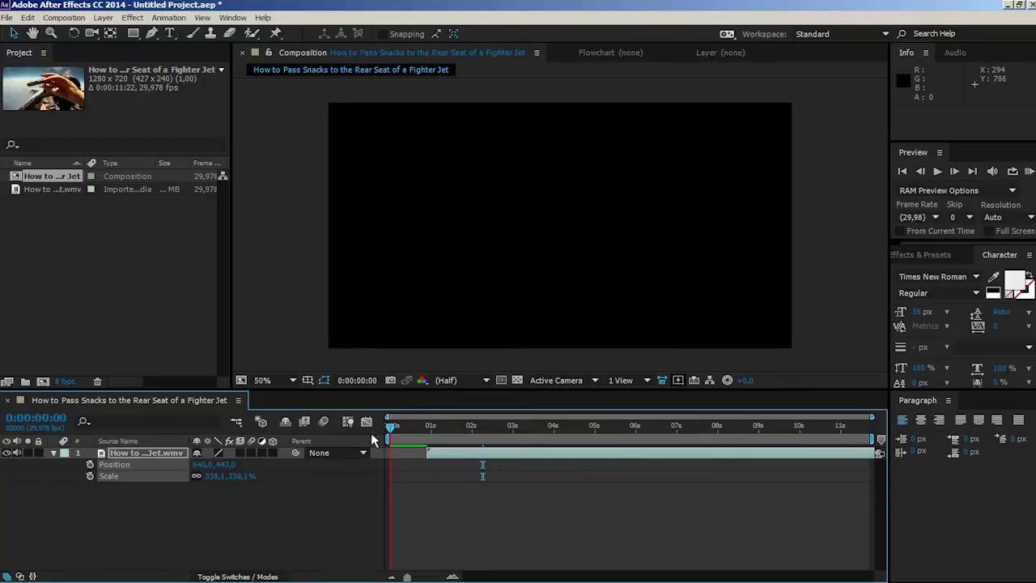
left_click(53, 453)
left_click(54, 464)
left_click(55, 454)
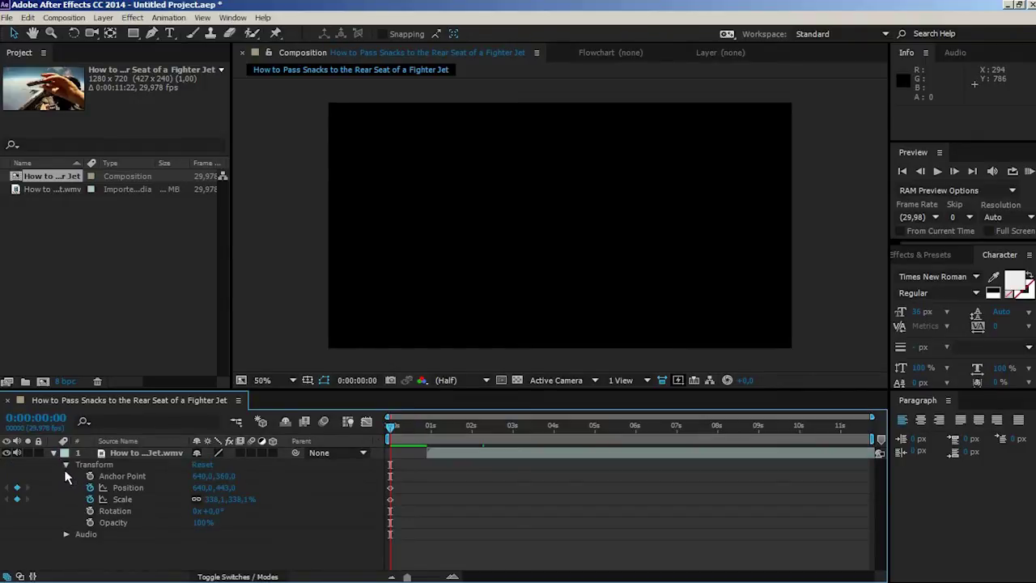
left_click(203, 465)
left_click(483, 458)
left_click_drag(482, 454, 418, 455)
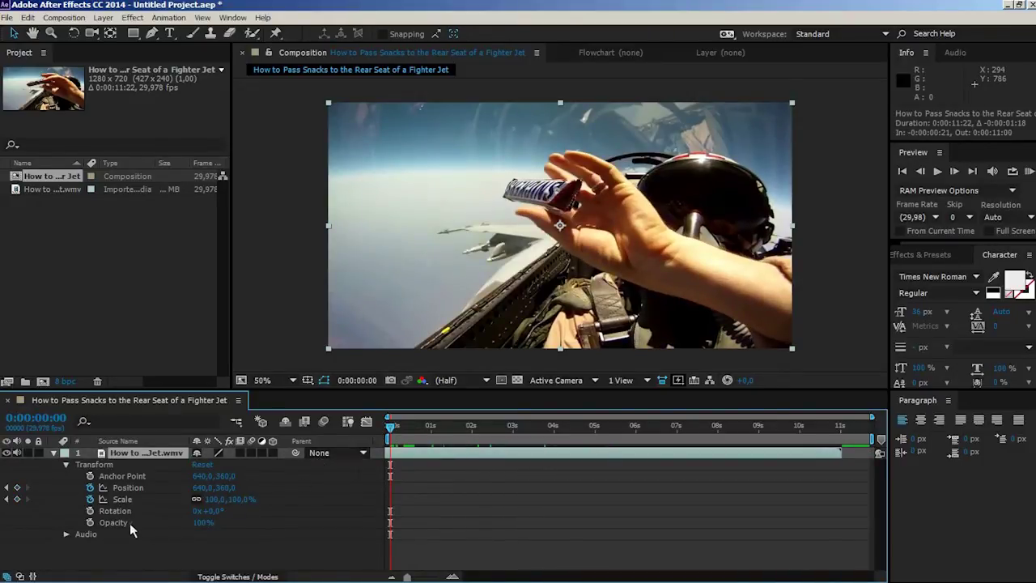
Step: Fade the layer in with Opacity keyframes of 0% at the first frame and 100% at 0:00:02:02
left_click(203, 523)
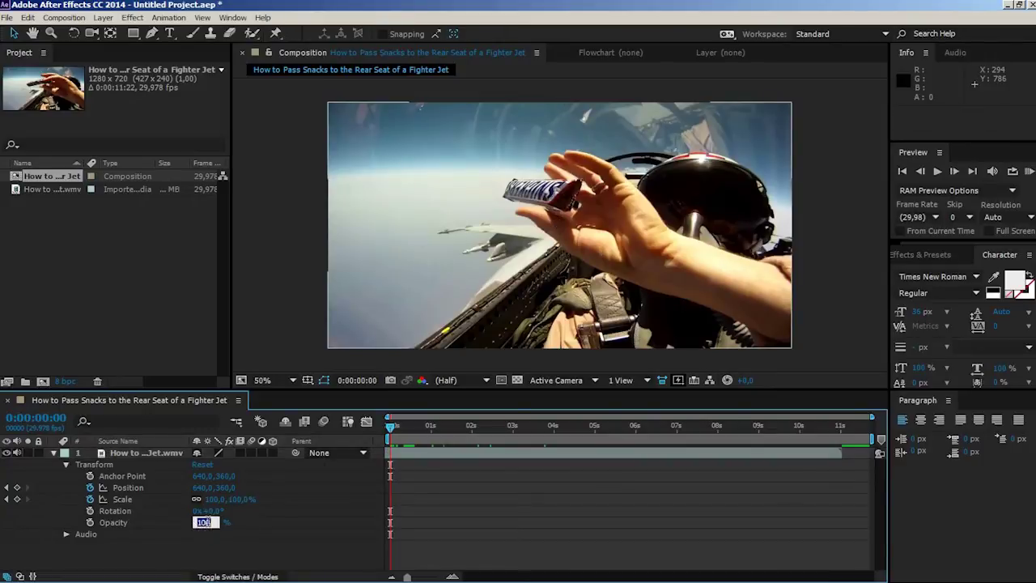
type("0")
key("Return")
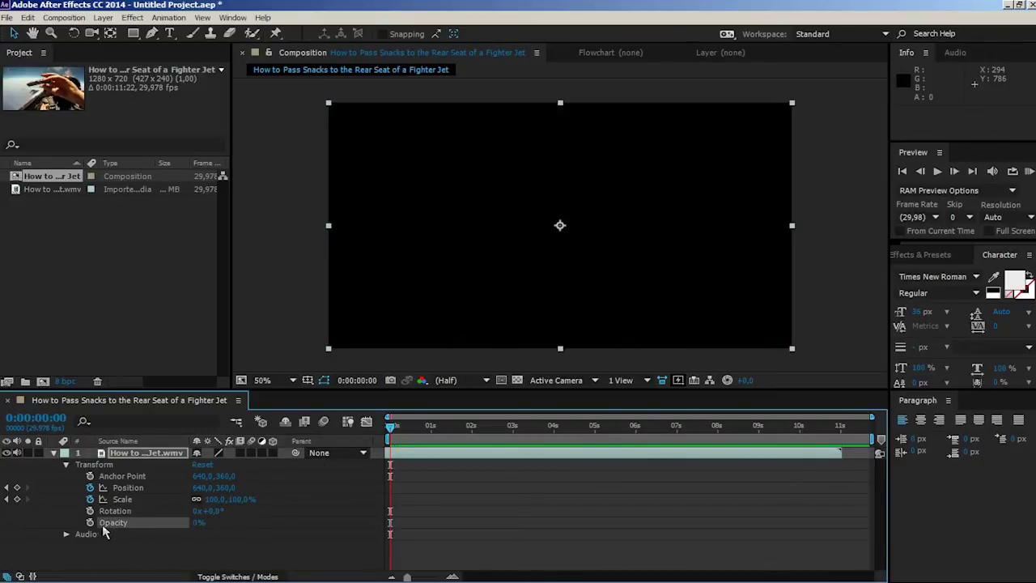
left_click(91, 522)
left_click_drag(392, 426, 474, 437)
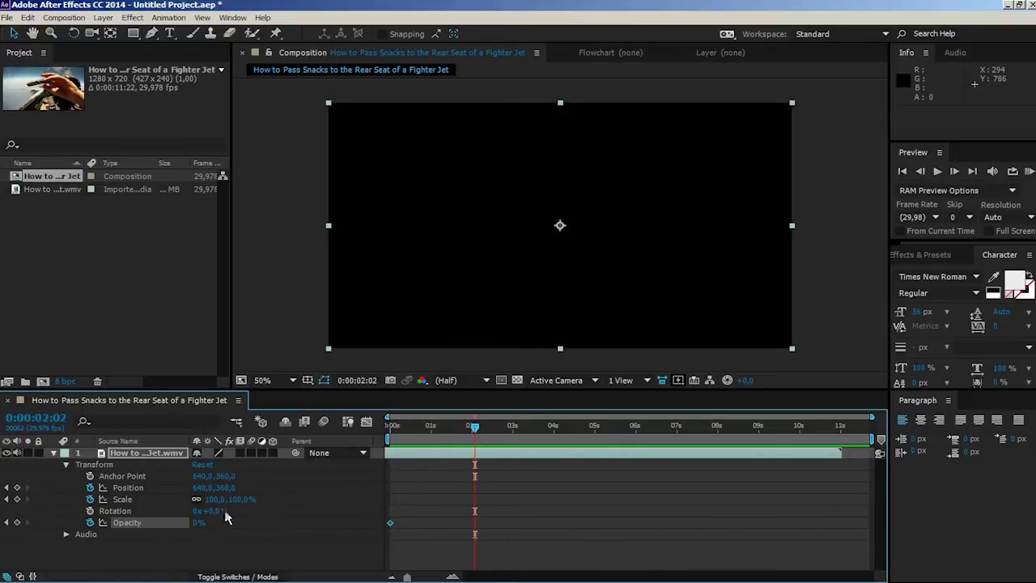
left_click(197, 524)
type("100")
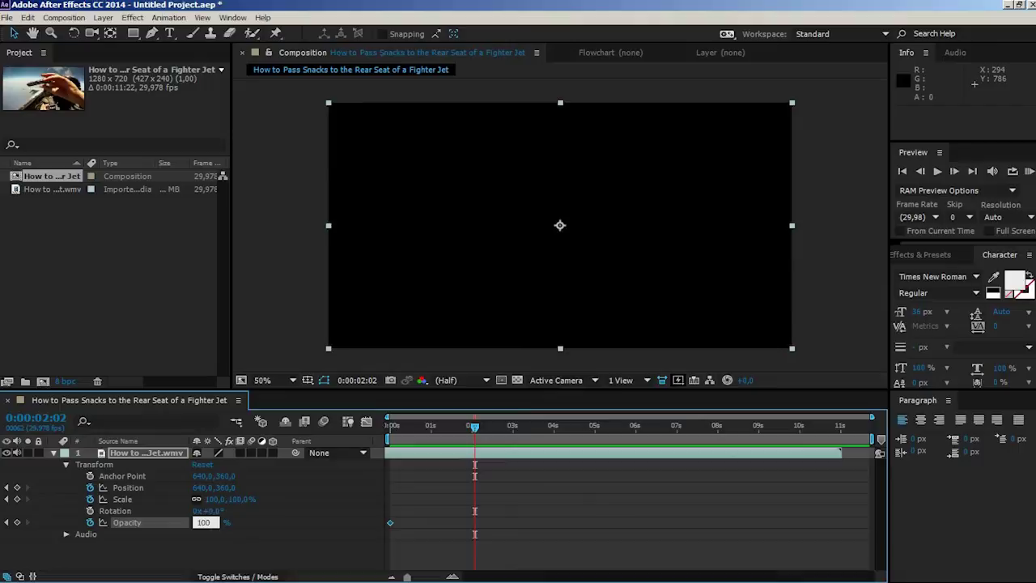
key("Return")
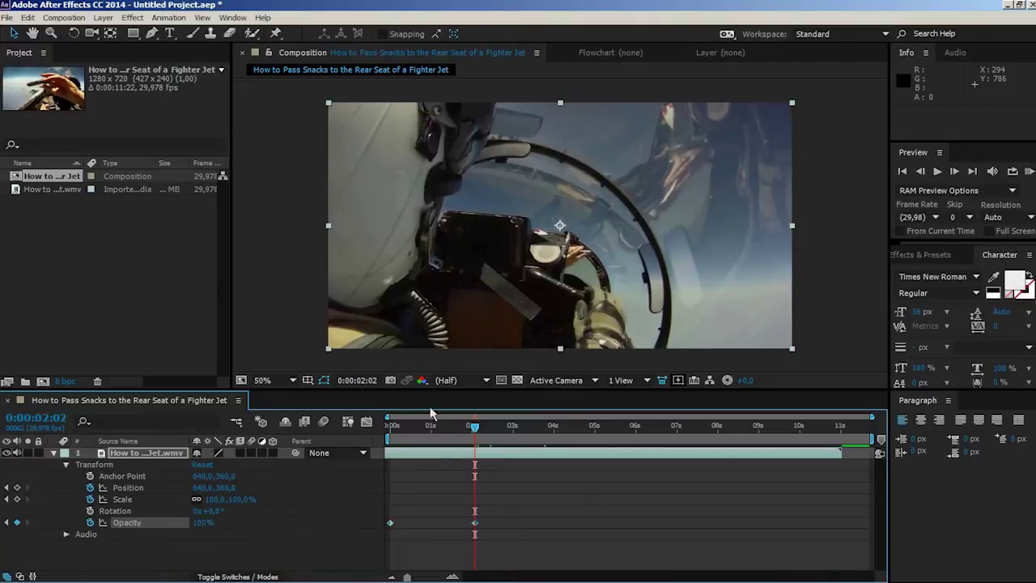
Step: Play the composition from the start several times to check the opacity fade-in
key("Home")
key("space")
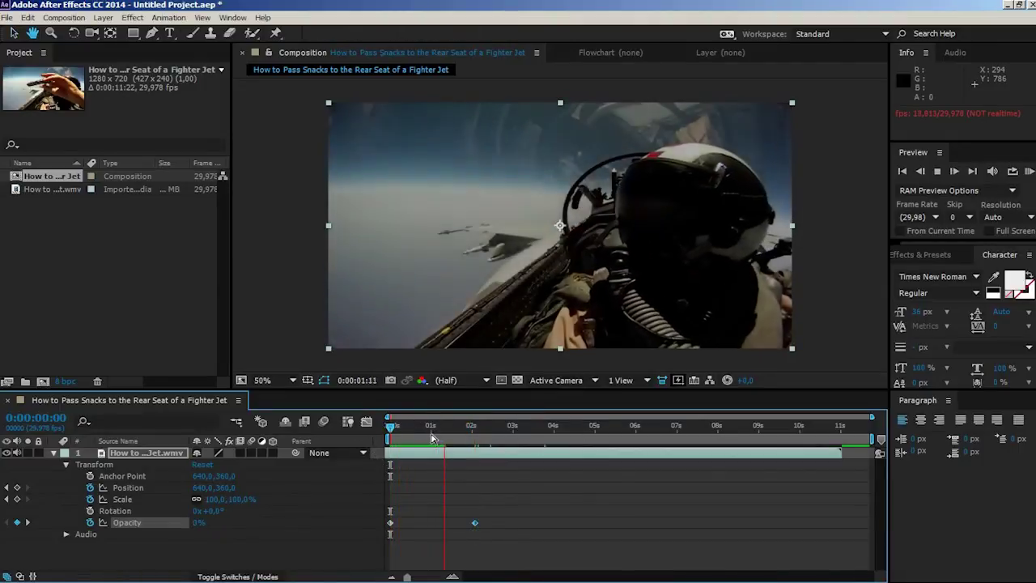
key("space")
left_click(402, 444)
key("space")
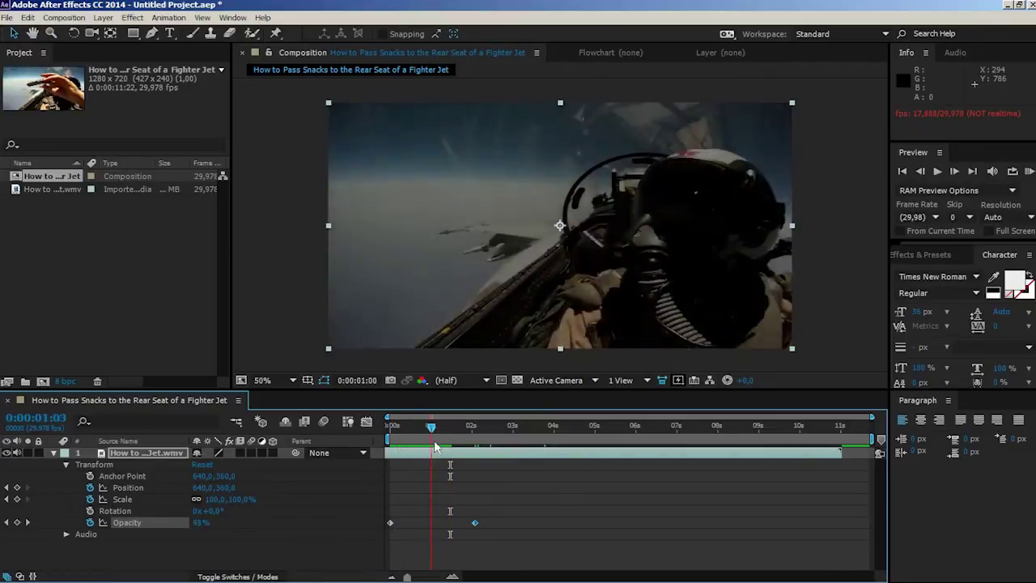
key("space")
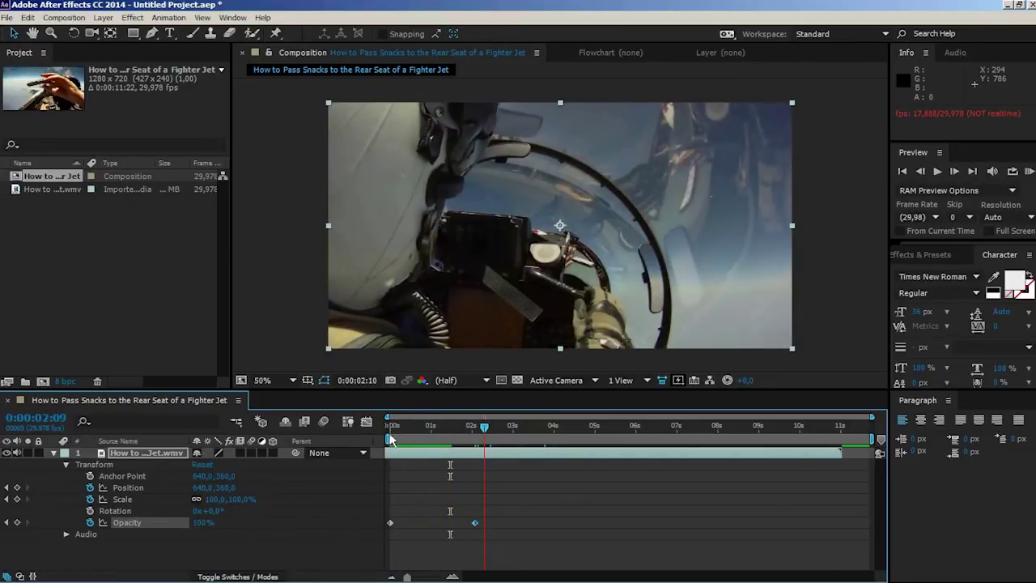
key("space")
left_click_drag(504, 426, 387, 425)
key("space")
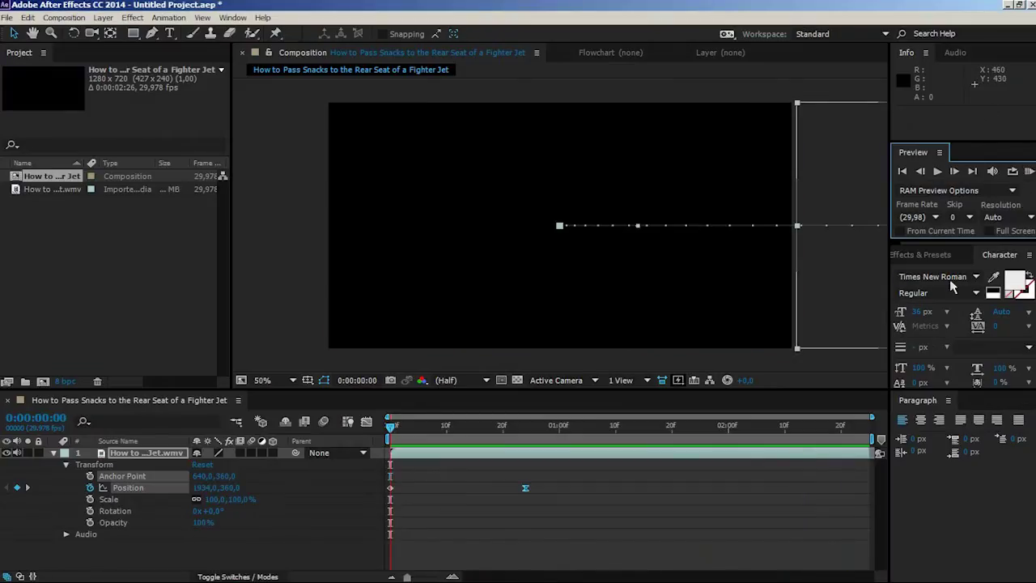
Step: Scrub through the Position slide-in and enable motion blur for both the video layer and the composition
left_click_drag(446, 429, 519, 435)
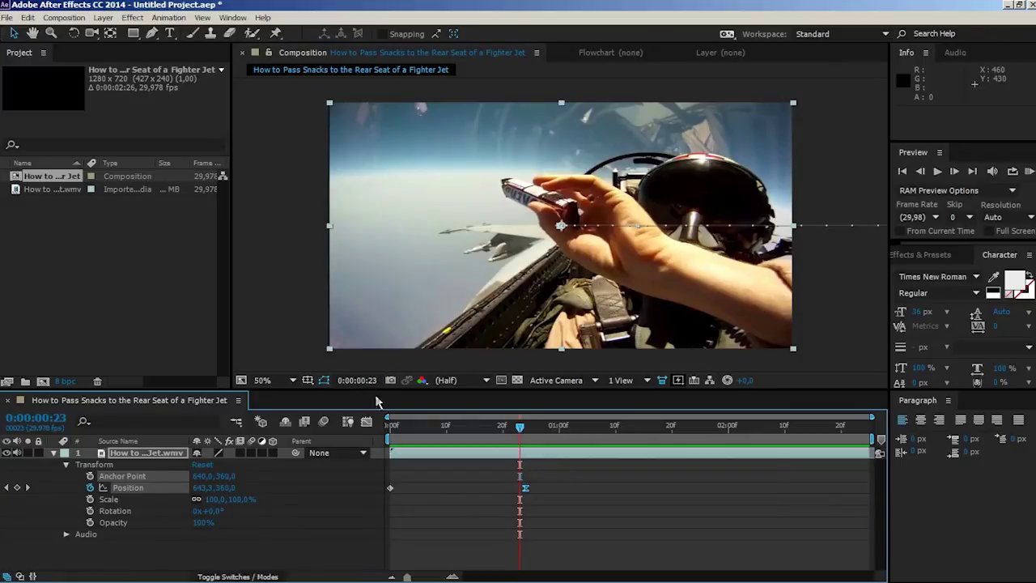
left_click_drag(447, 430, 393, 432)
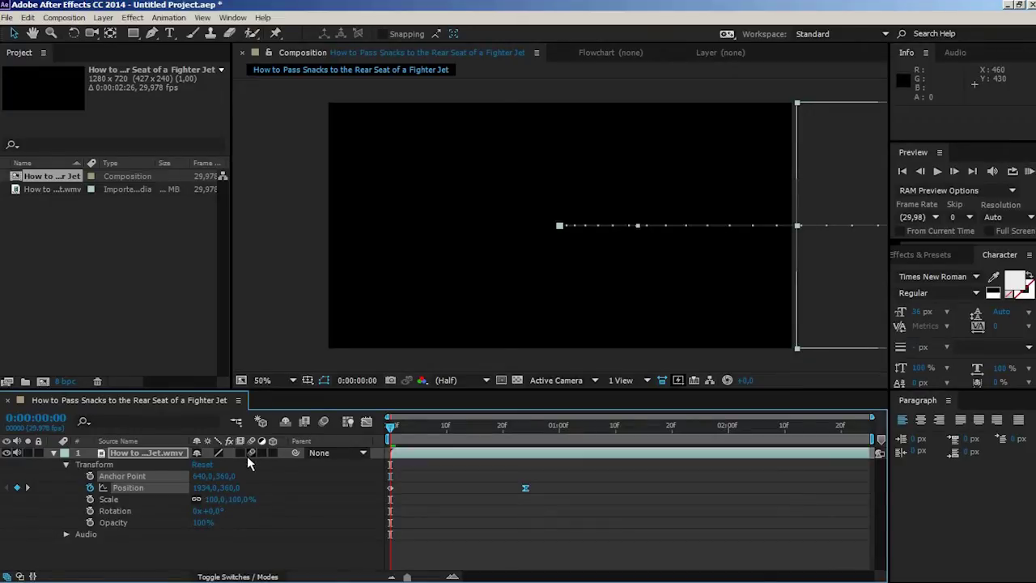
left_click(251, 453)
left_click_drag(405, 423, 378, 433)
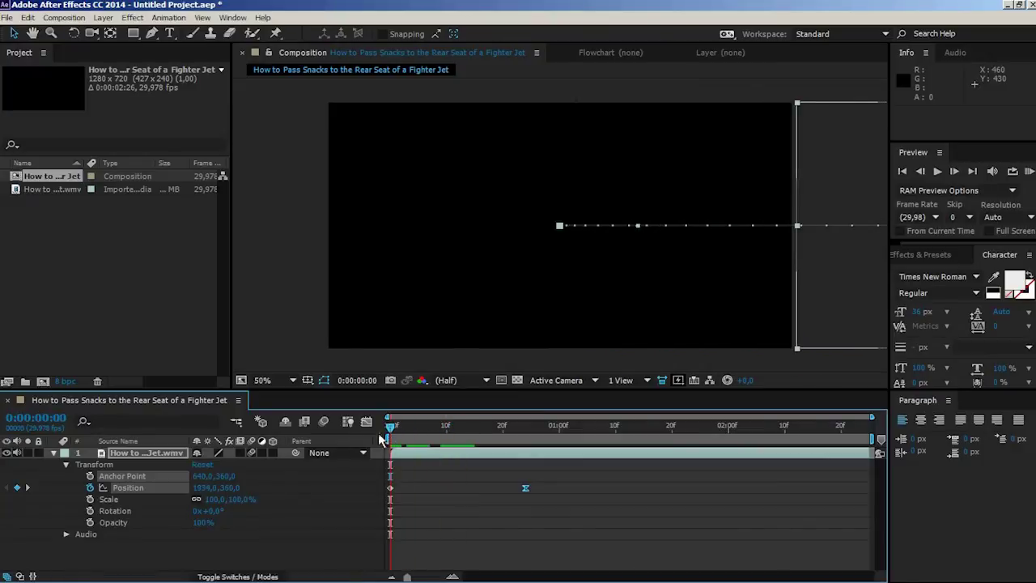
left_click(322, 424)
Step: End the work area at 0:00:00:28 and RAM preview the motion-blurred slide-in from the first frame
left_click(545, 438)
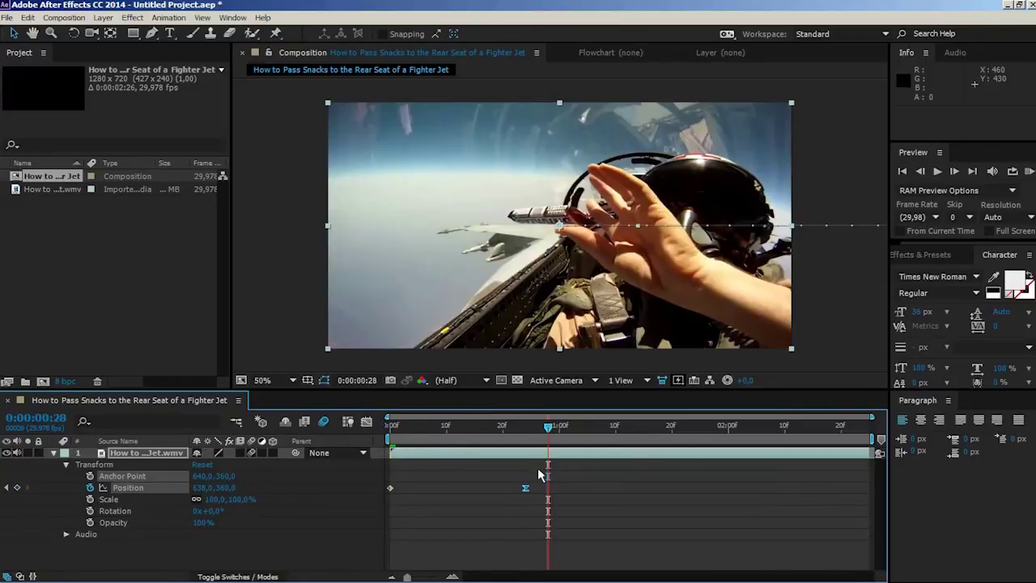
key("n")
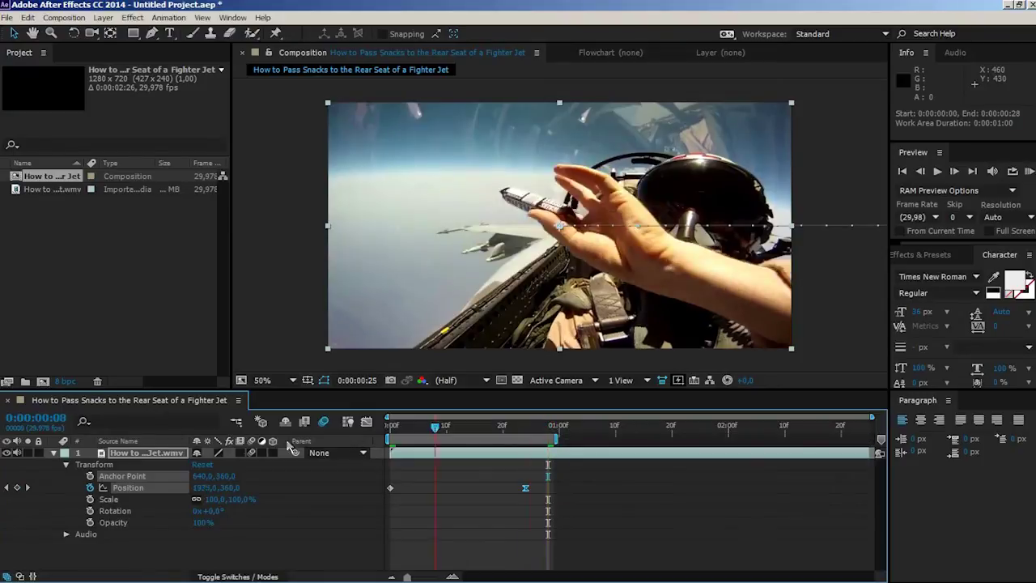
key("Home")
left_click(1029, 171)
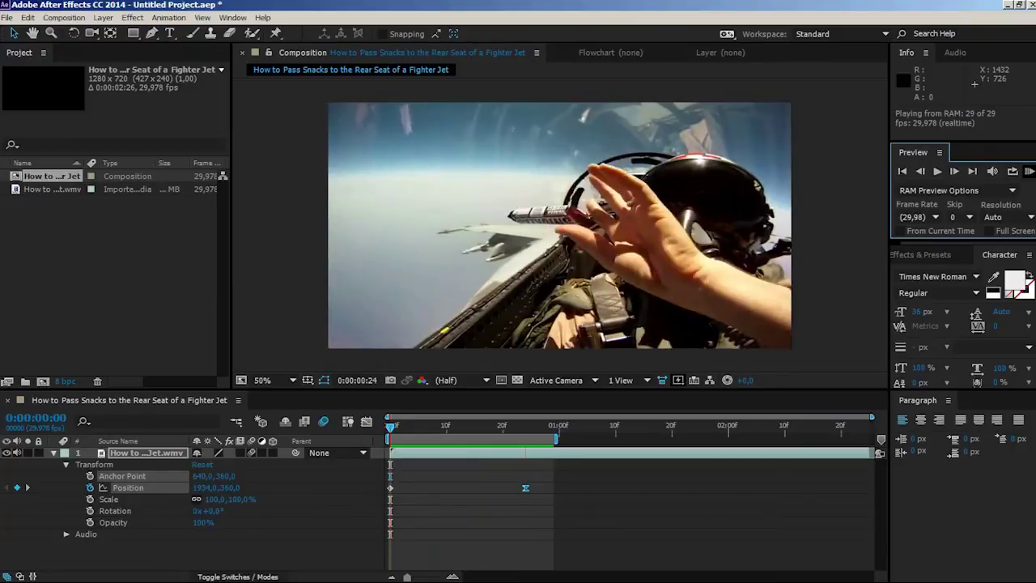
Step: Stop the RAM preview and scrub through the motion-blurred slide-in up to 0:00:00:15
left_click(1029, 172)
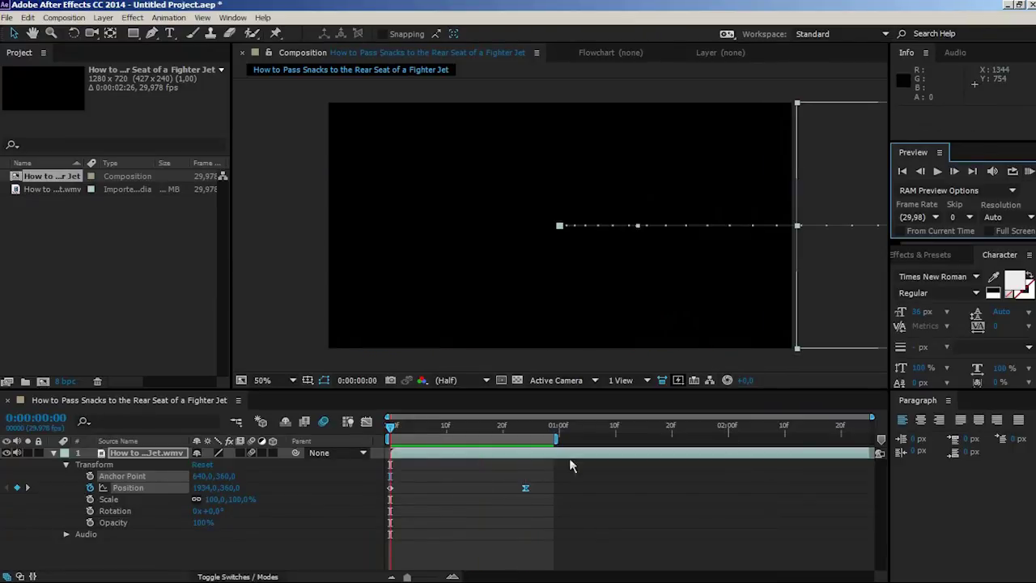
left_click(442, 429)
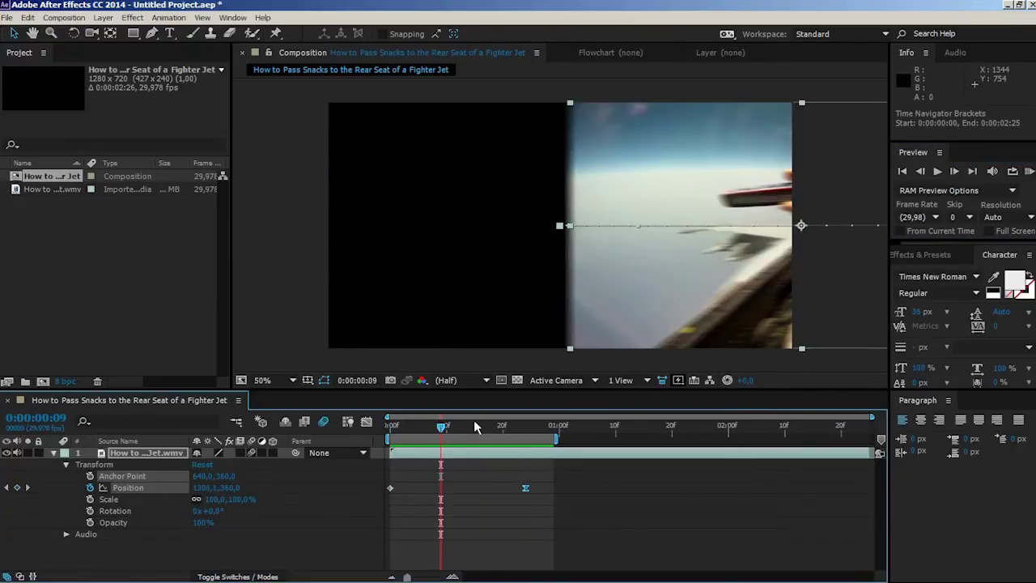
left_click(475, 424)
left_click(541, 489)
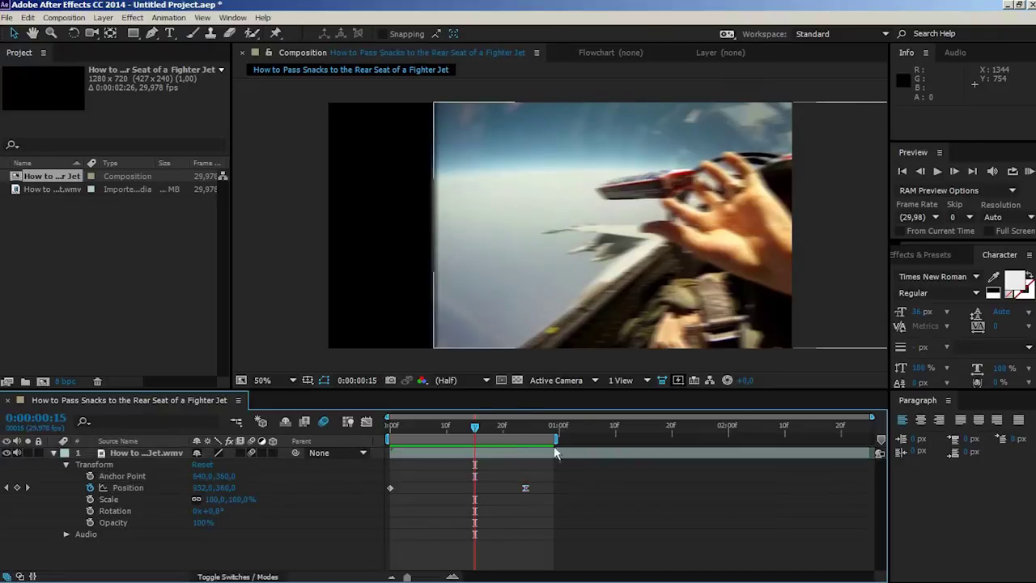
Step: Extend the work area end to 0:00:02:14 and paste a copy of both Position keyframes at 0:00:01:12
left_click_drag(555, 438, 815, 439)
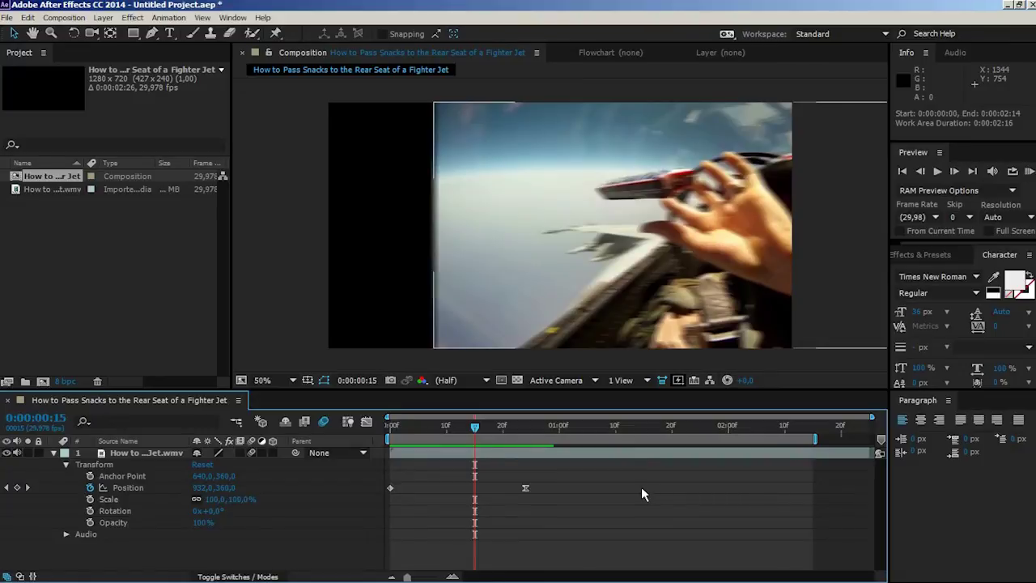
left_click_drag(543, 483, 325, 496)
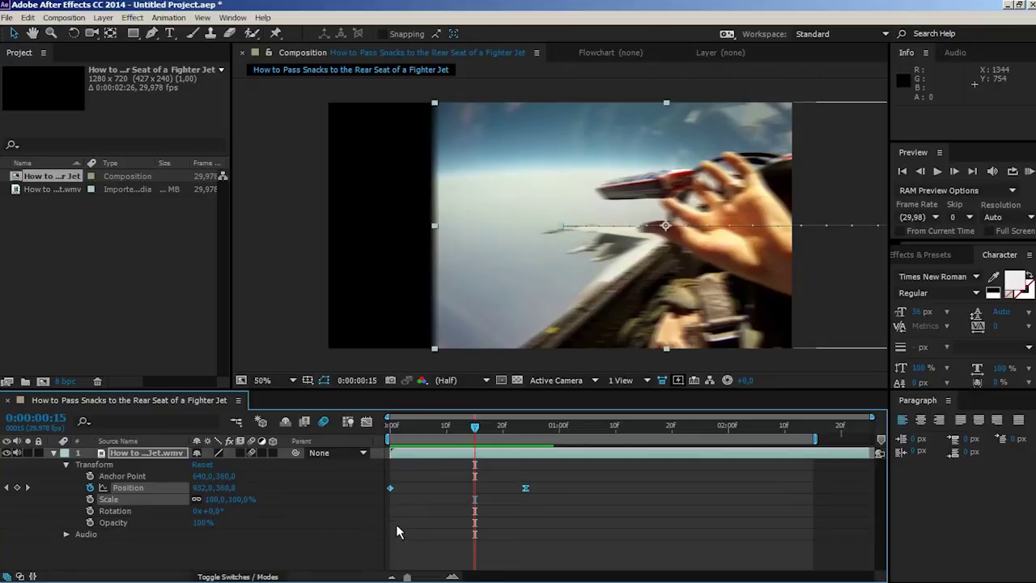
left_click(627, 428)
key("ctrl+v")
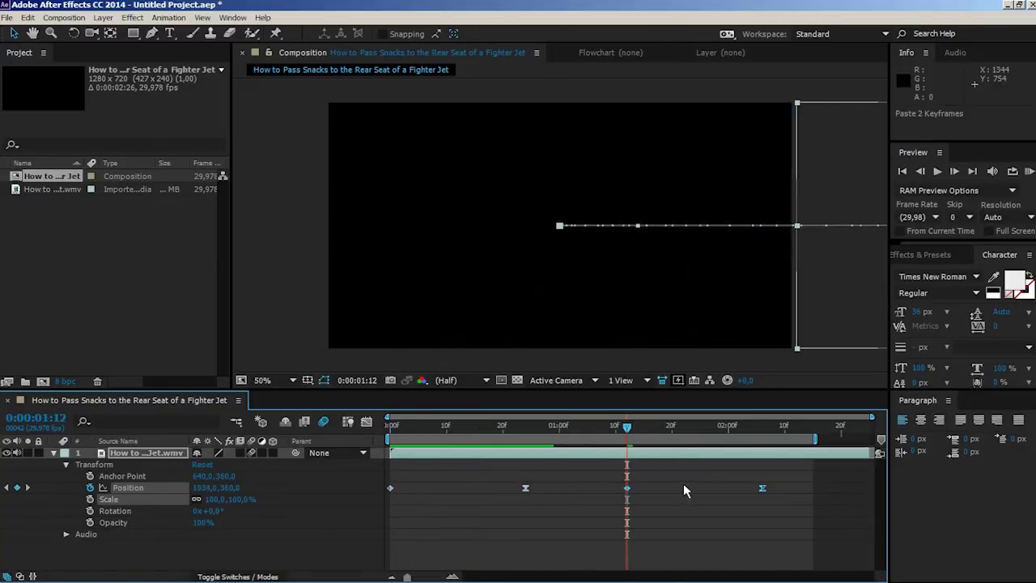
Step: Try to reverse the order of the two pasted Position keyframes by moving each one manually along the timeline
left_click(760, 500)
left_click_drag(761, 488, 706, 490)
mouse_move(638, 436)
left_mouse_down()
mouse_move(687, 439)
mouse_move(654, 441)
left_mouse_up()
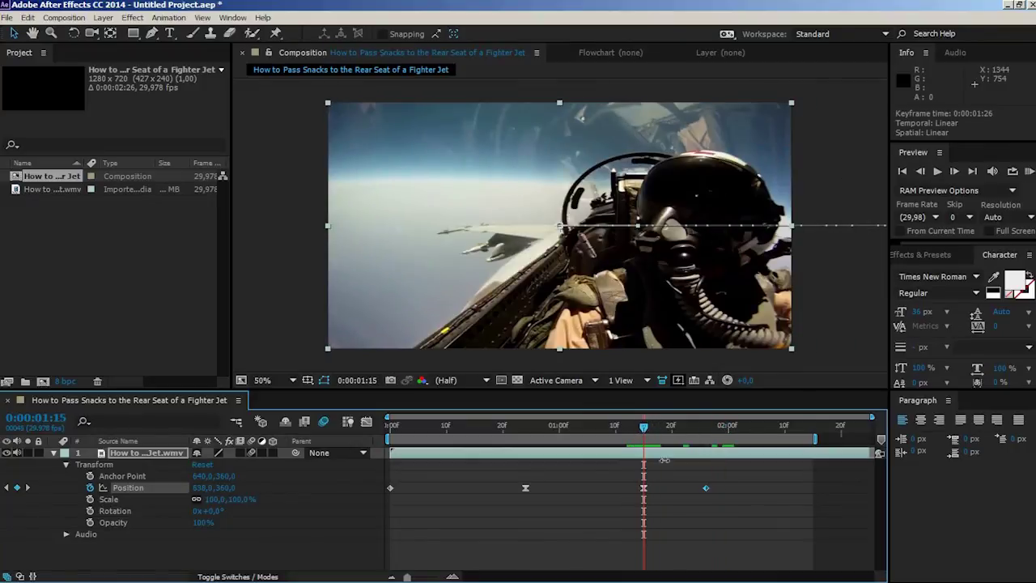
left_click_drag(644, 488, 641, 499)
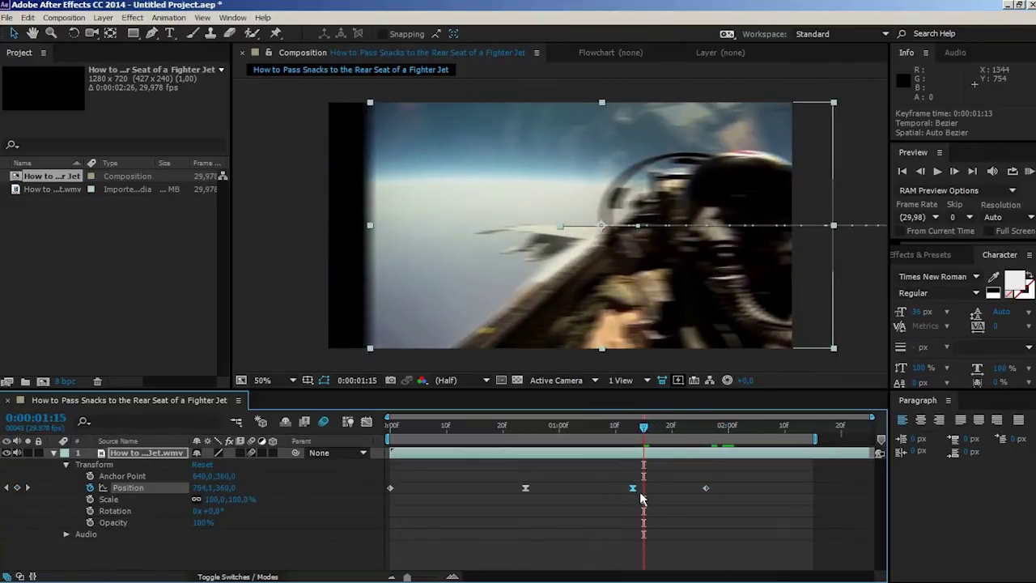
mouse_move(705, 487)
left_mouse_down()
mouse_move(746, 487)
mouse_move(711, 488)
left_mouse_up()
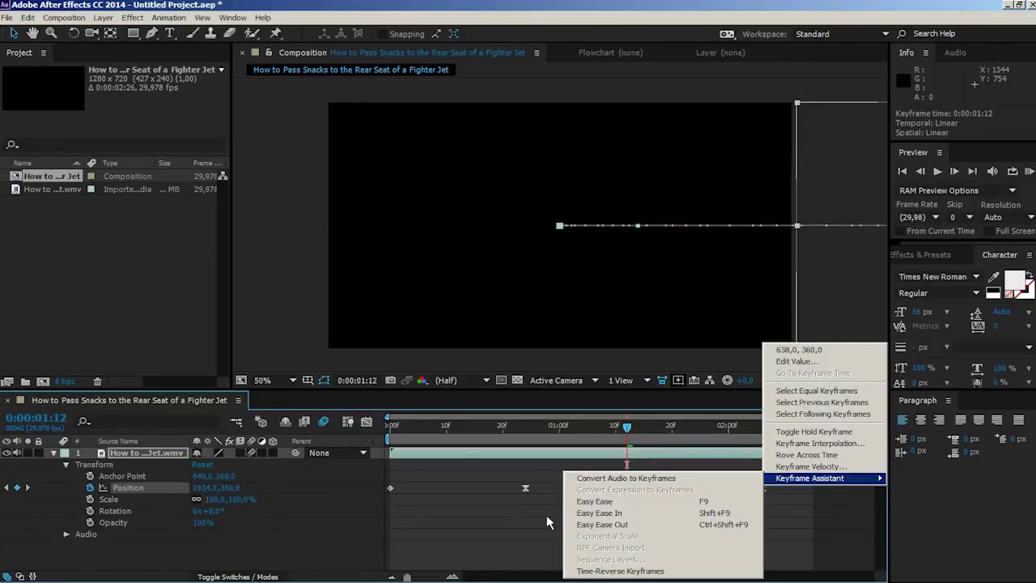
Step: Apply Time-Reverse Keyframes to the two pasted Position keyframes and play the resulting slide-out
left_click(546, 514)
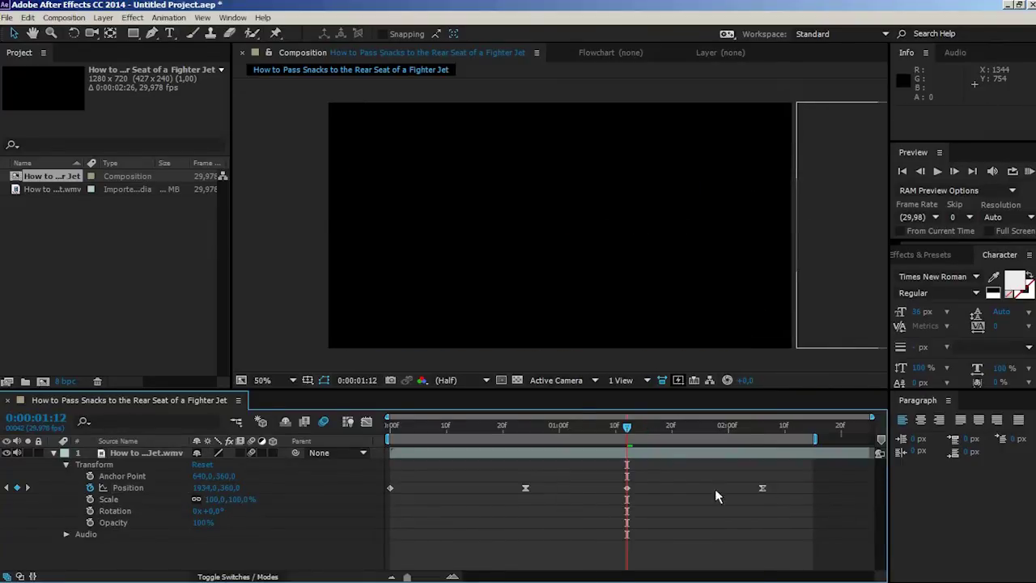
left_click_drag(745, 487, 606, 489)
right_click(627, 488)
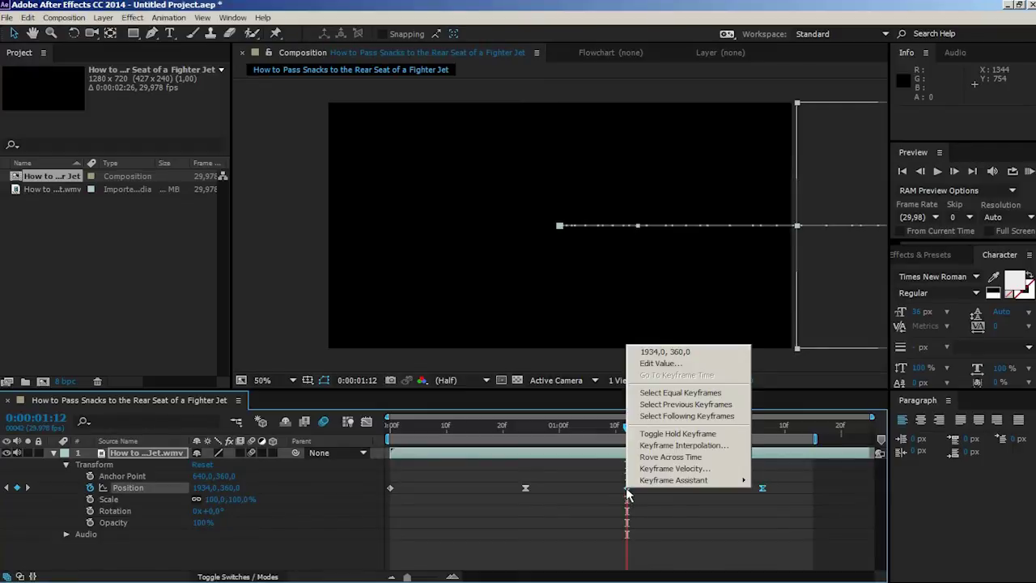
mouse_move(680, 483)
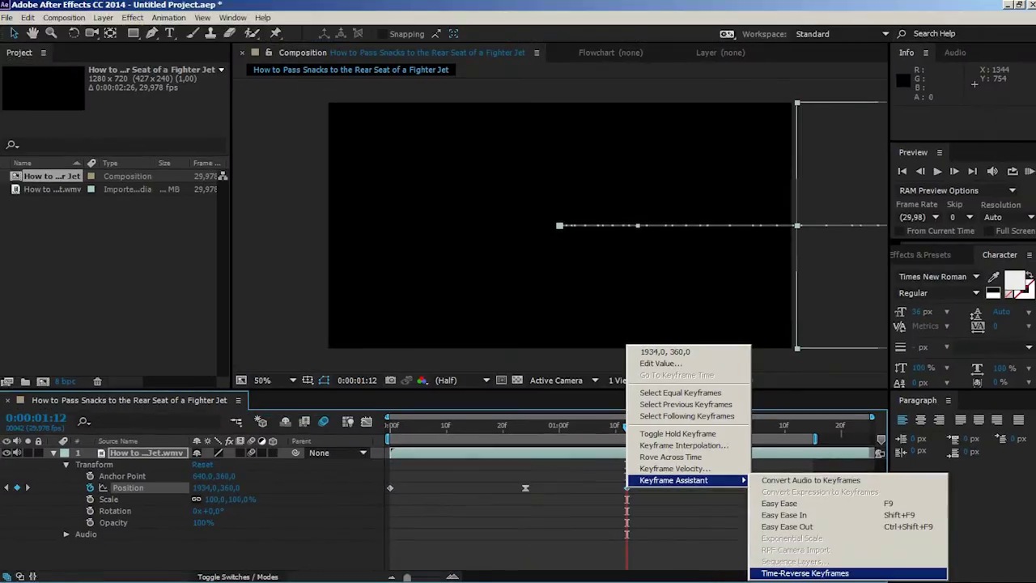
left_click(738, 571)
key("space")
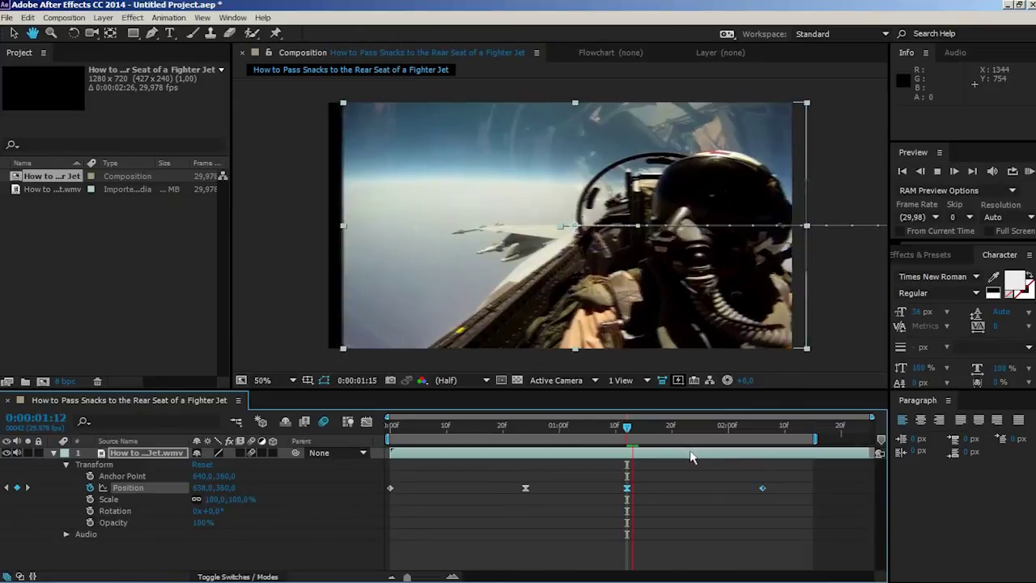
key("space")
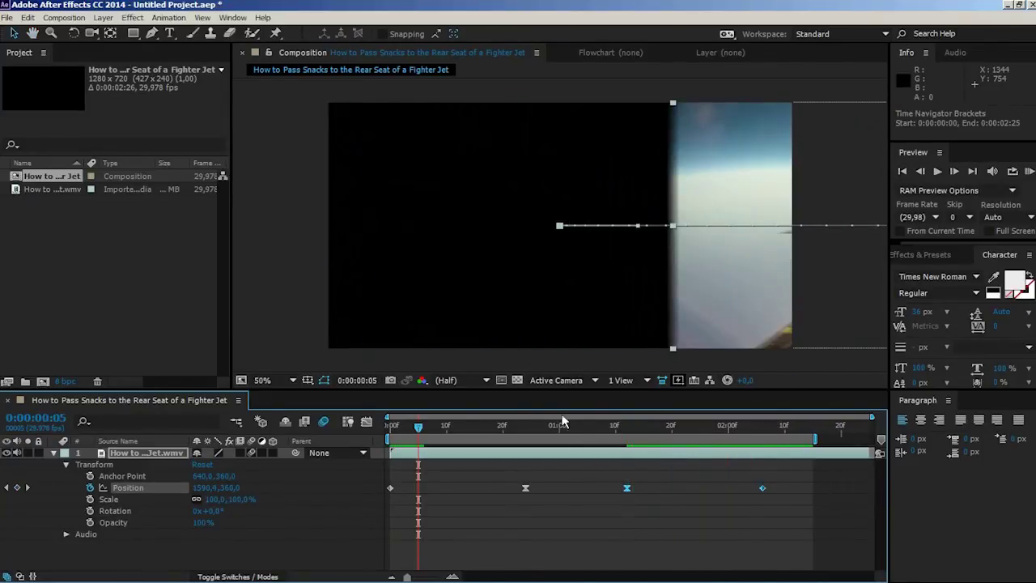
Step: Select all four Position keyframes and proportionally compress their spacing to speed up the whole slide-in and slide-out
left_click(562, 512)
mouse_move(783, 485)
left_mouse_down()
mouse_move(739, 495)
mouse_move(372, 502)
mouse_move(743, 494)
mouse_move(780, 476)
left_mouse_up()
left_click(780, 473)
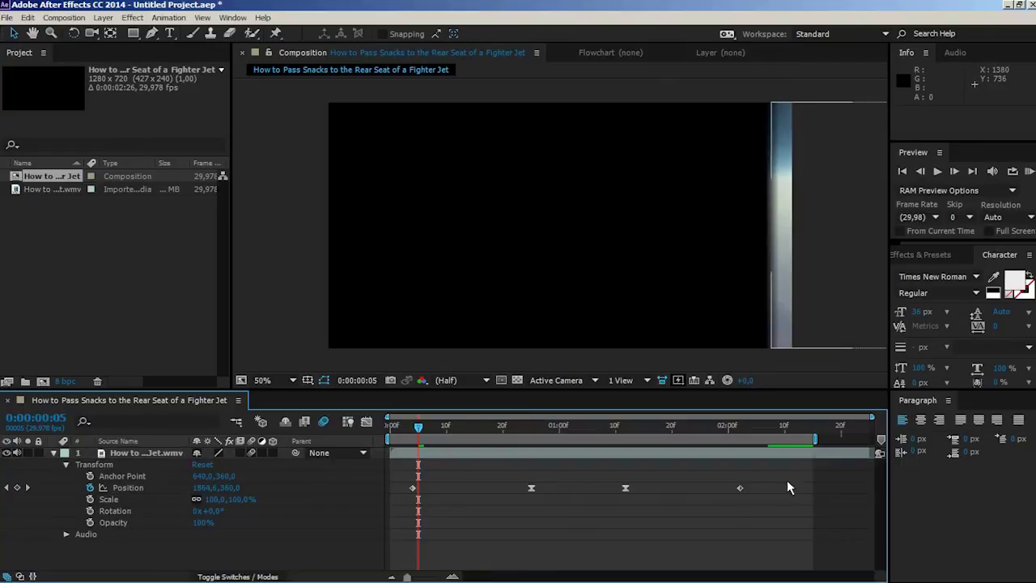
left_click_drag(787, 483, 364, 502)
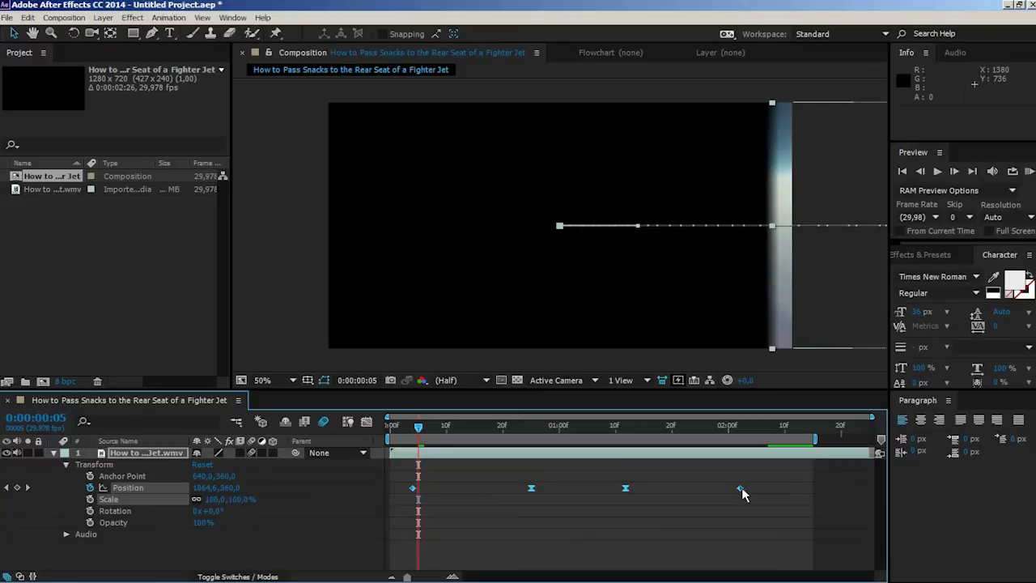
left_click_drag(741, 487, 484, 494)
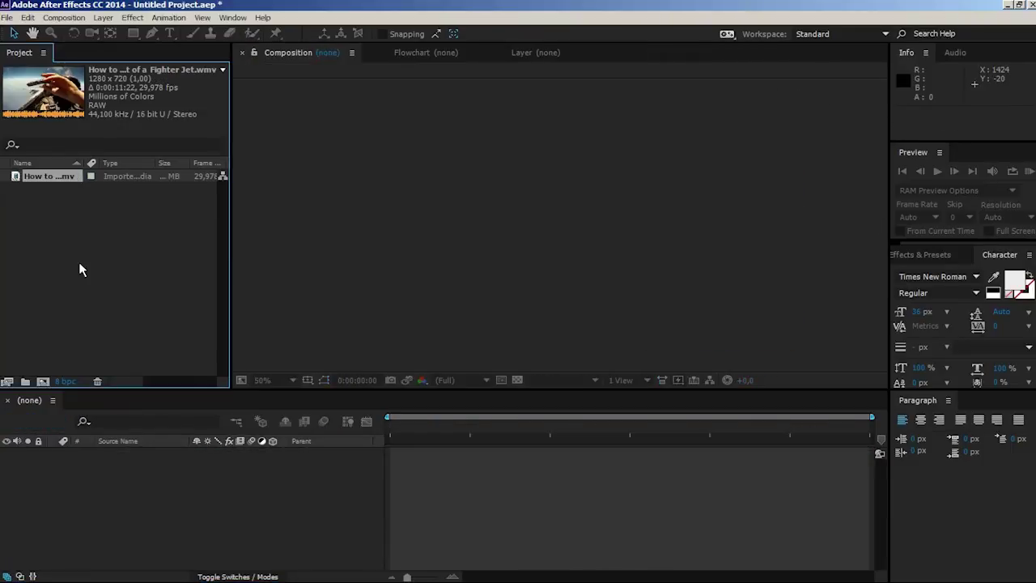